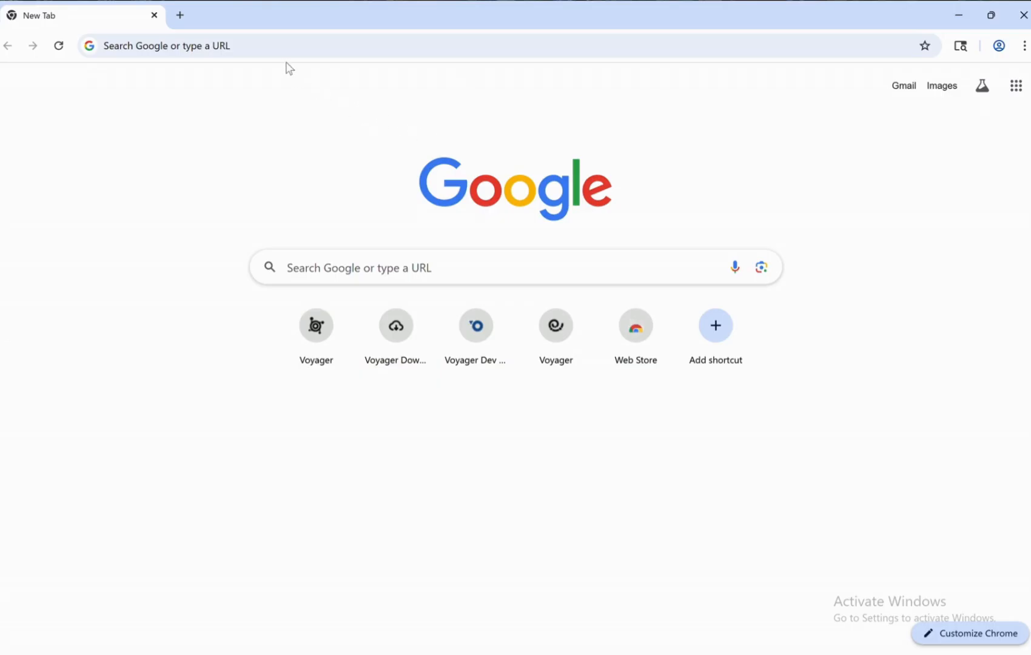
Download the HQ 1.13.1 Windows installer from dl.voyagersearch.com and check the download finished.
click(281, 47)
text(dl.)
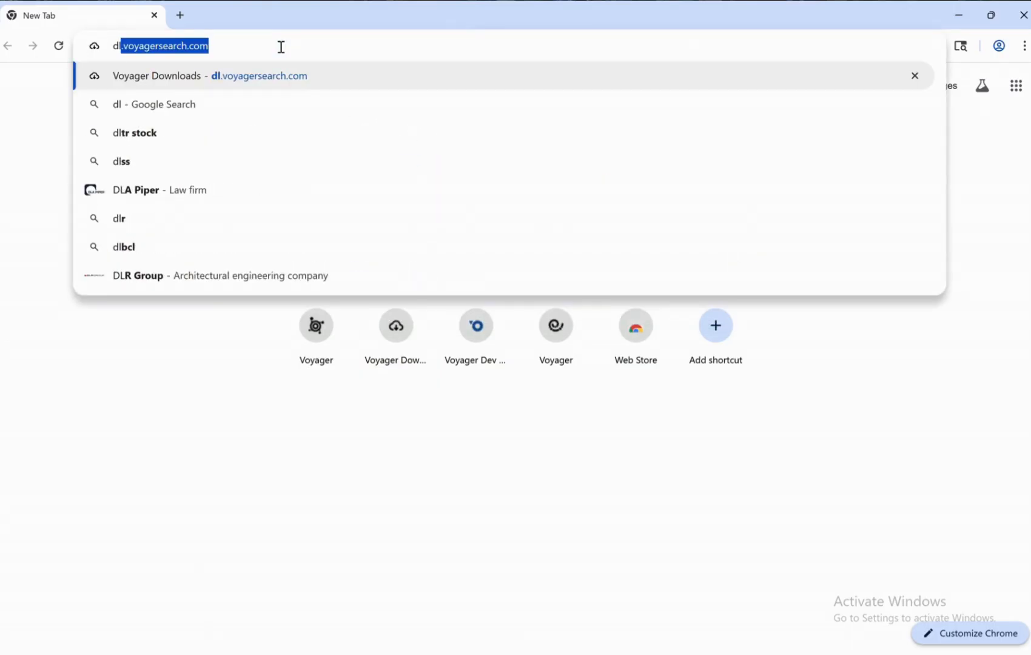
text(voyager)
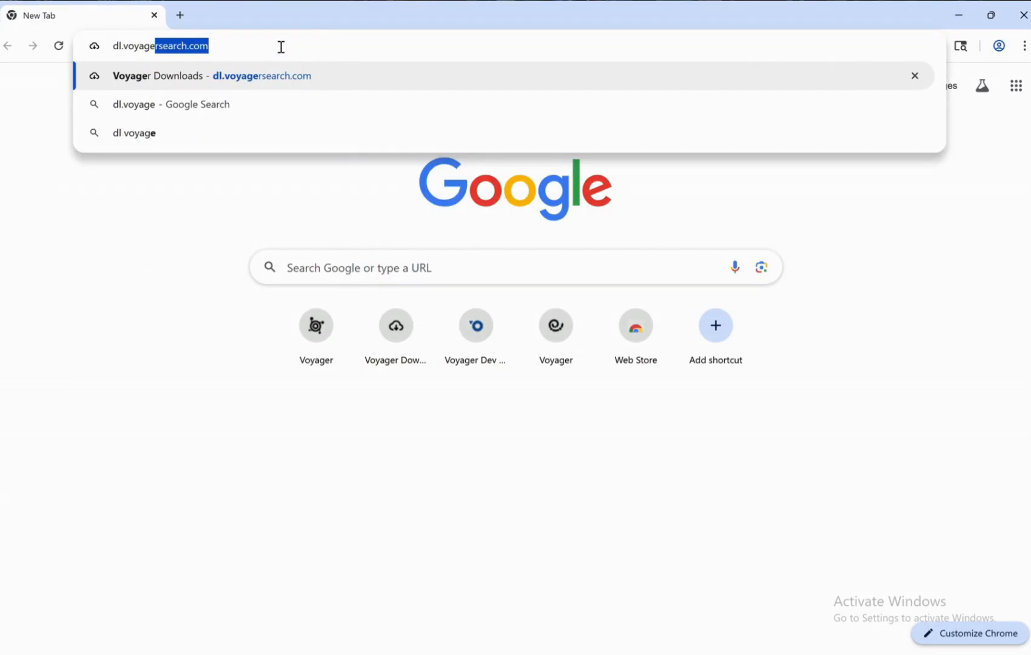
key(Right)
key(Return)
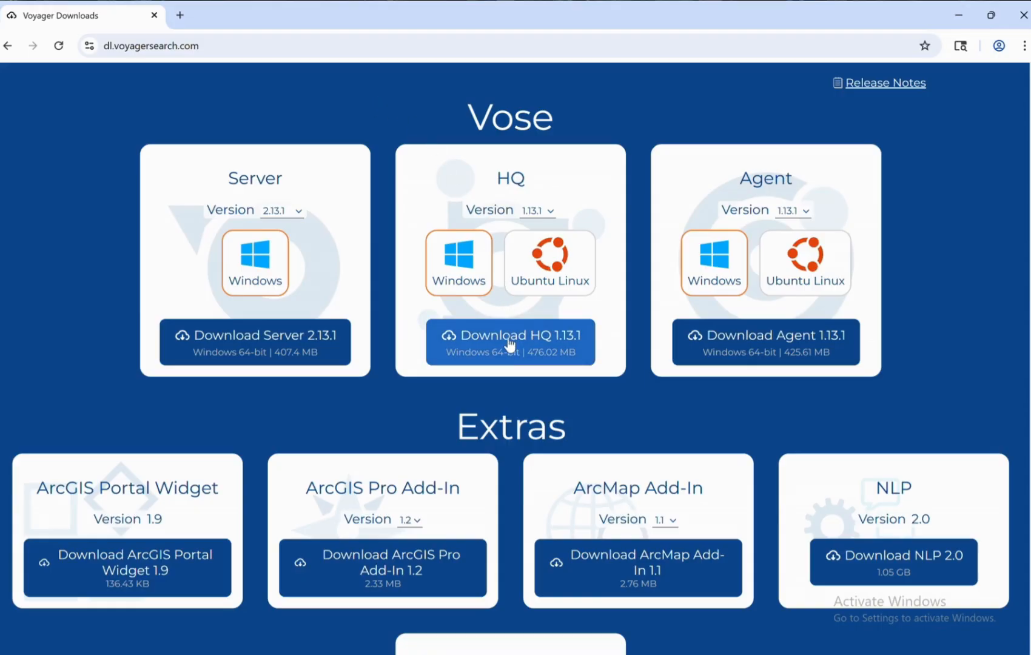
click(509, 350)
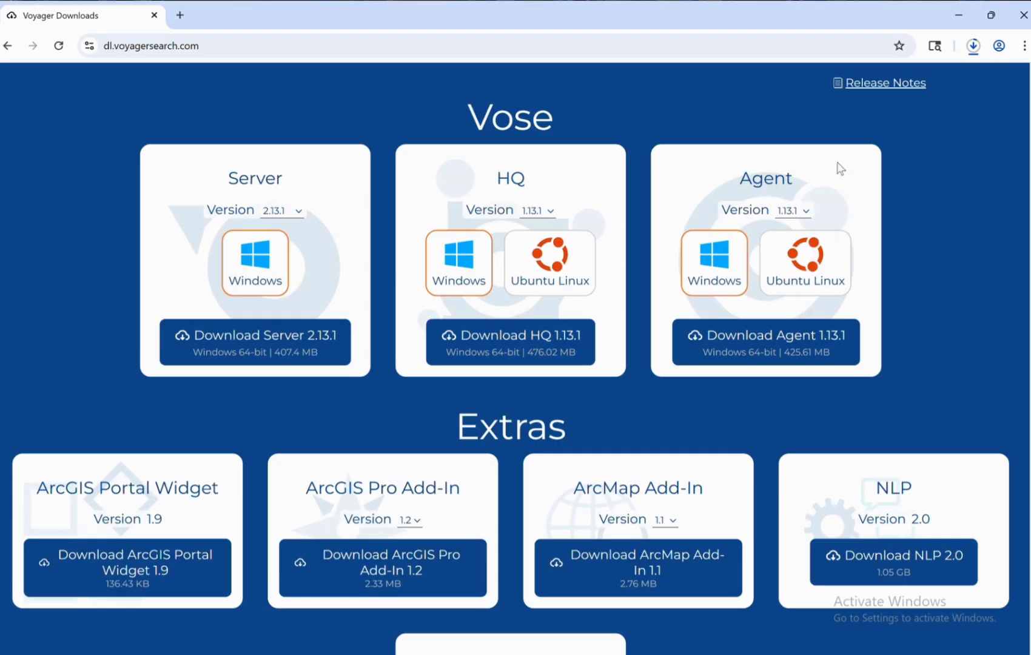
click(973, 47)
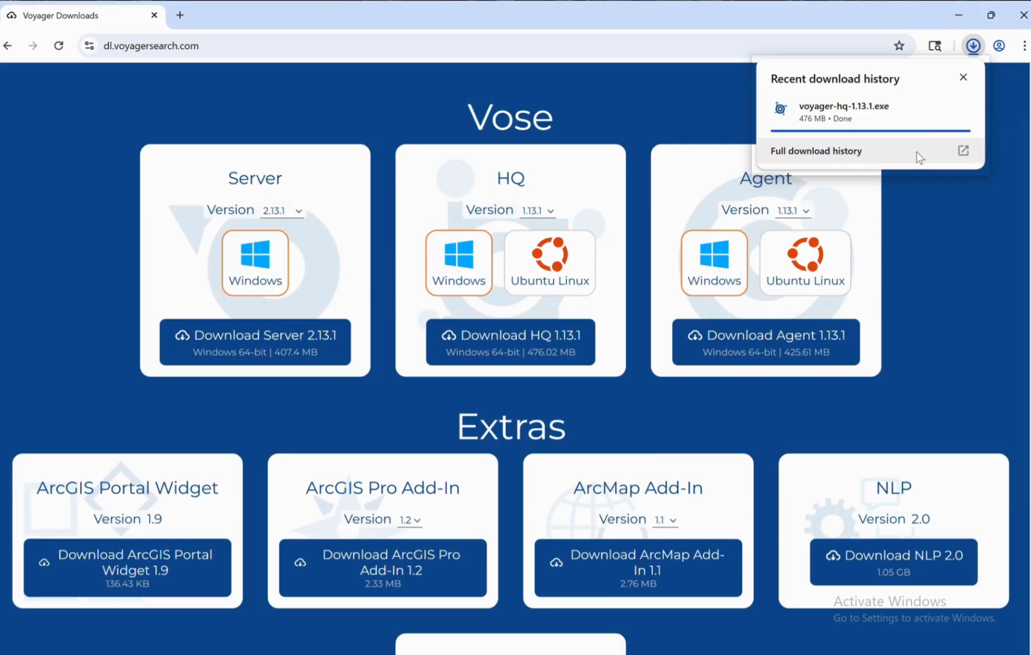
Run the downloaded voyager-hq-1.13.1.exe and approve the User Account Control prompt.
mouse_move(921, 115)
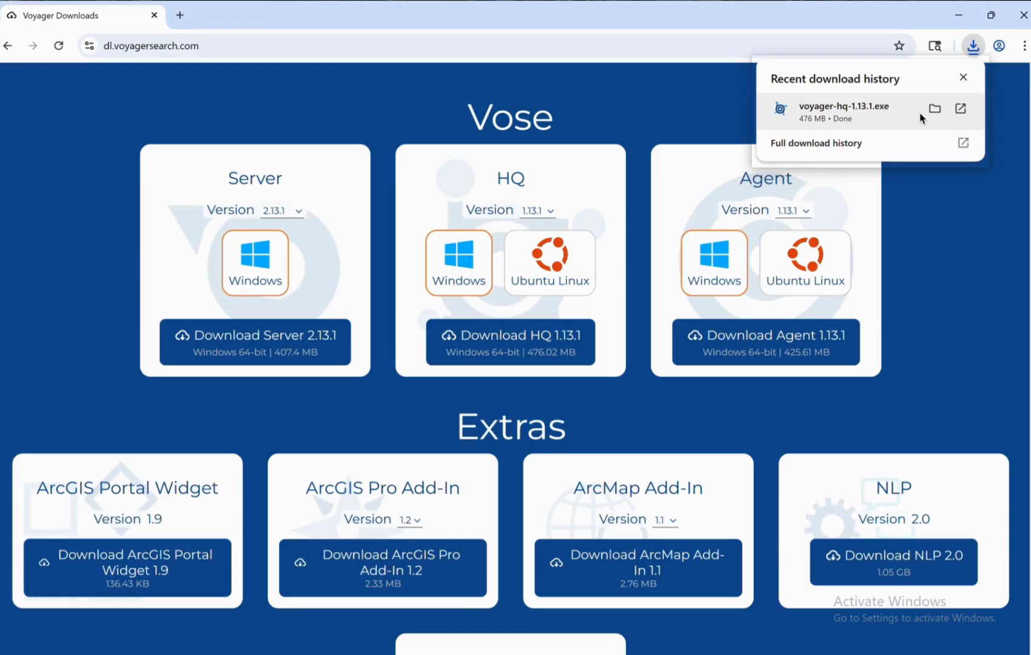
click(959, 111)
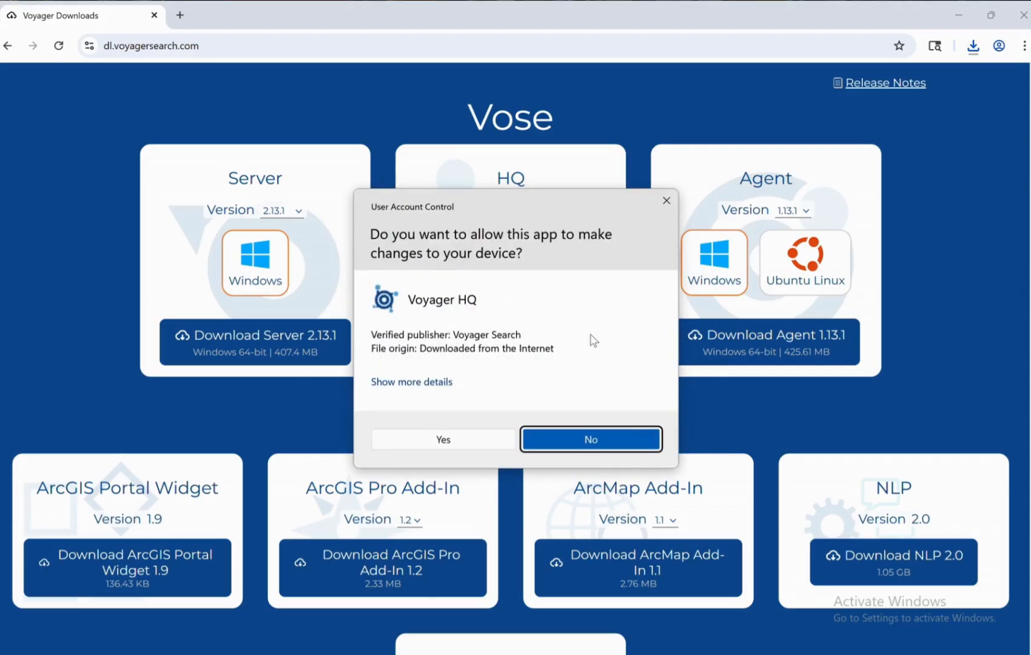
click(445, 439)
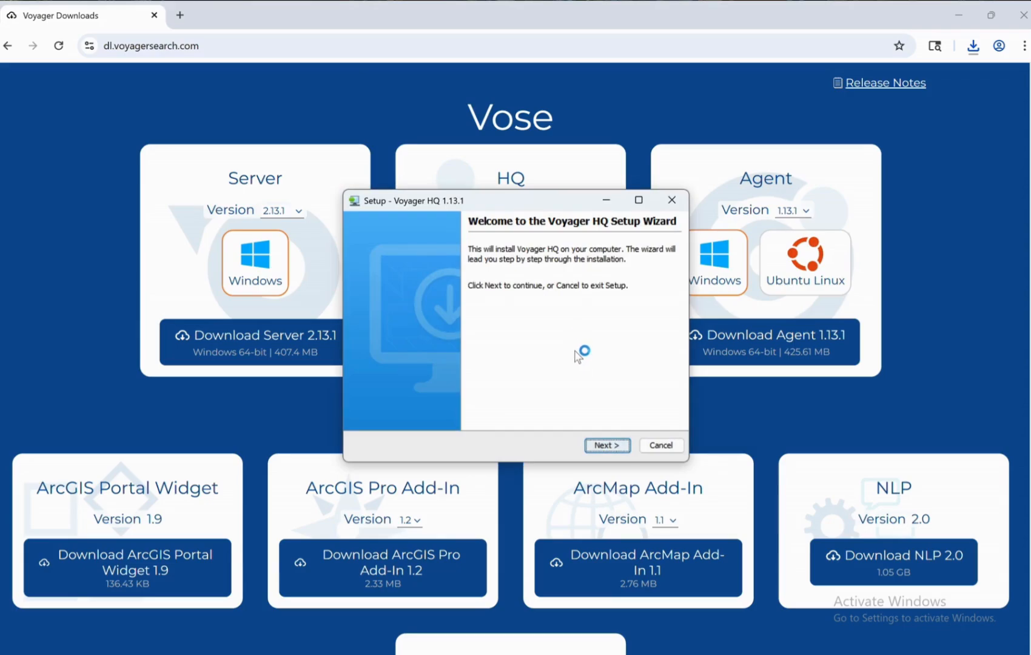
Get past the welcome page and accept the Voyager HQ licence agreement.
click(604, 448)
scroll(560, 318, down, 5)
scroll(560, 318, down, 10)
scroll(559, 319, down, 5)
click(366, 397)
click(606, 445)
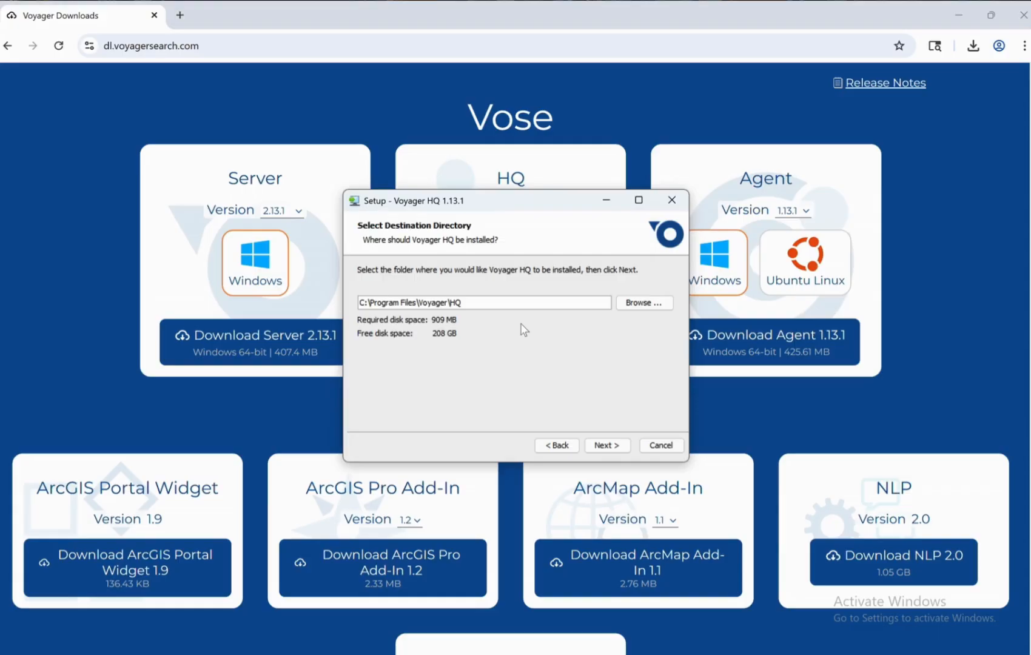
Keep C:\Program Files\Voyager\HQ, include the Python Plugin, and skip the Start Menu folder.
click(604, 447)
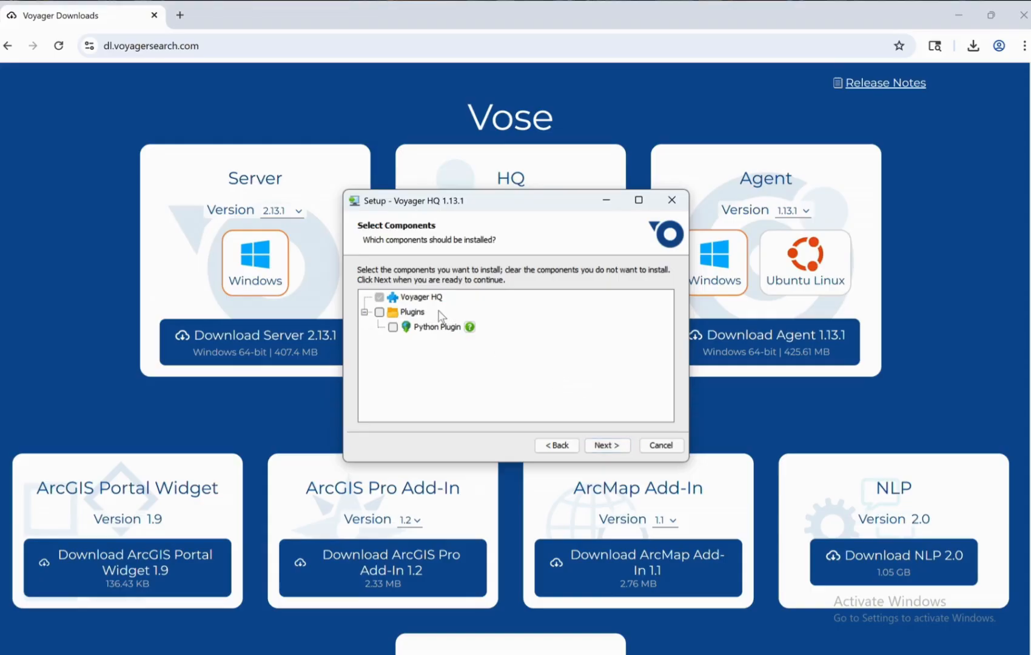
click(380, 313)
click(604, 446)
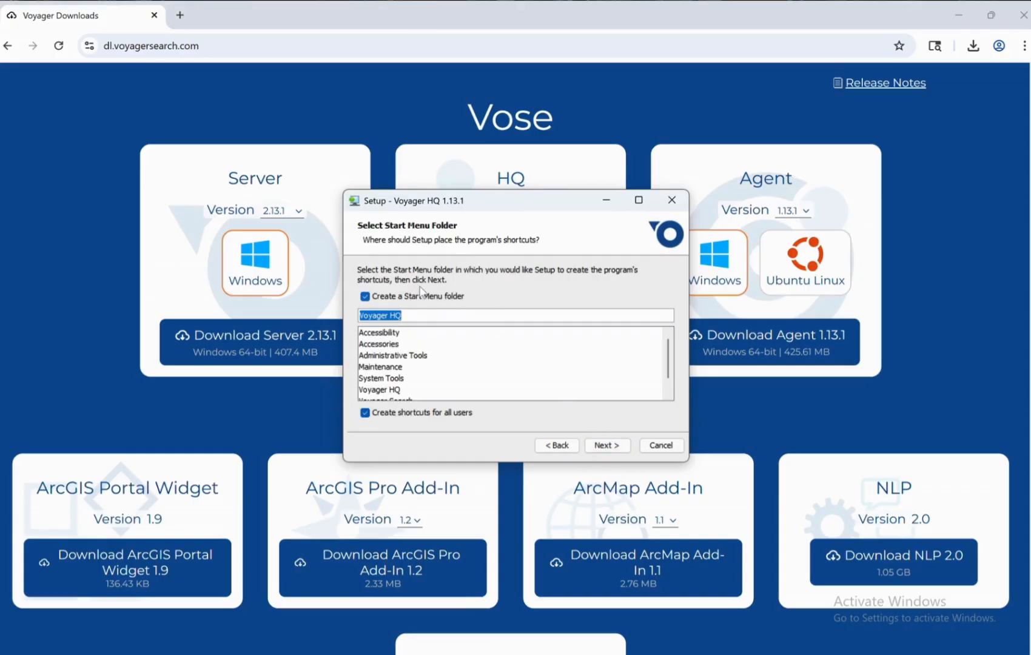
click(365, 297)
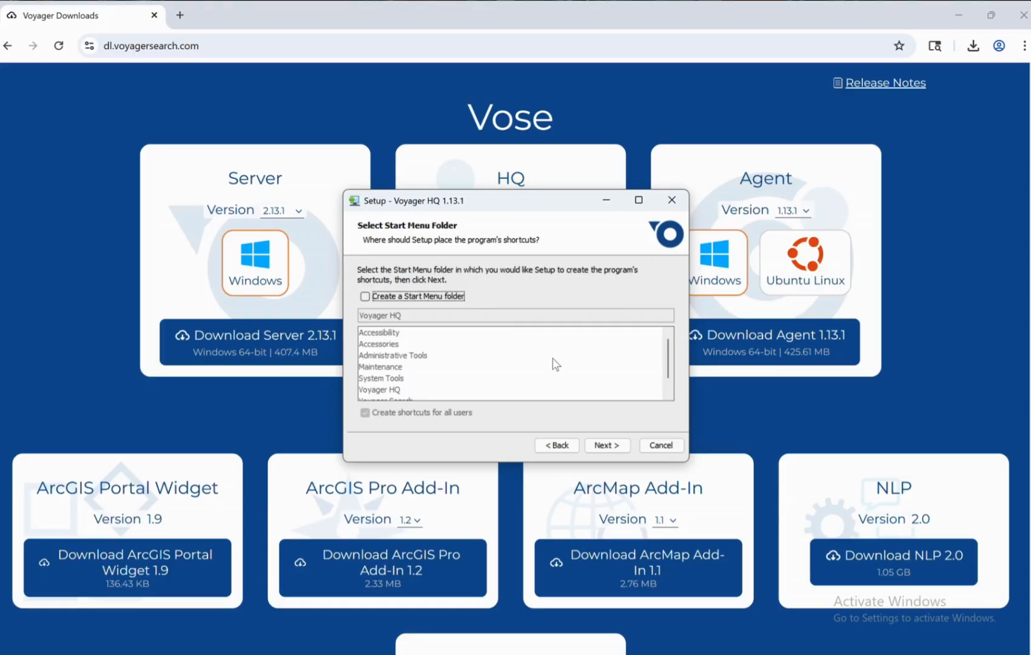
click(604, 446)
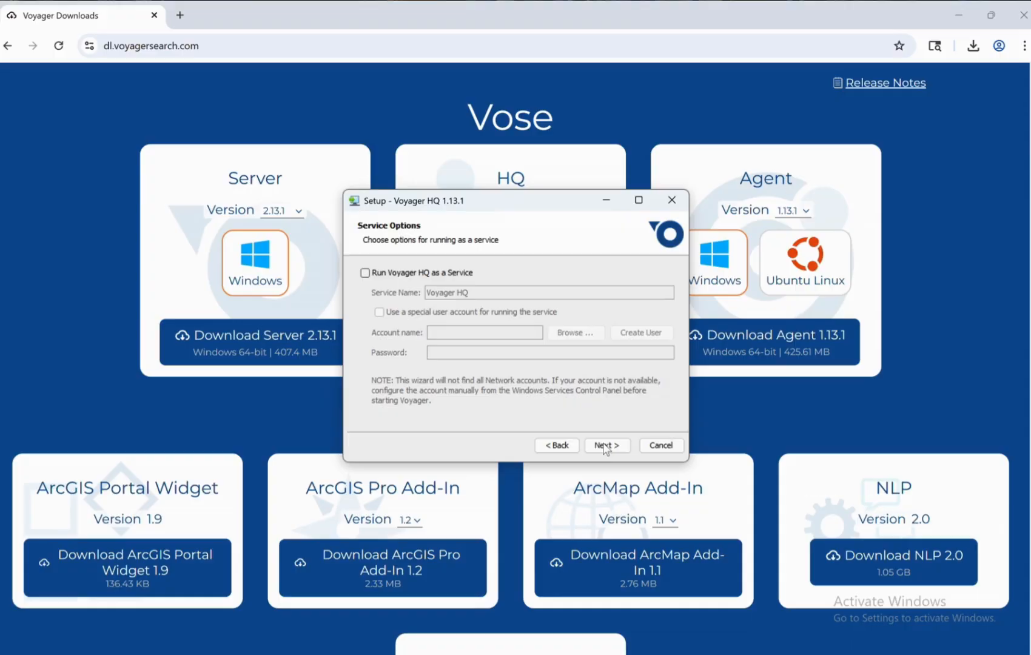
Set Voyager HQ to run as a Windows service under a chosen local user account and password.
click(365, 273)
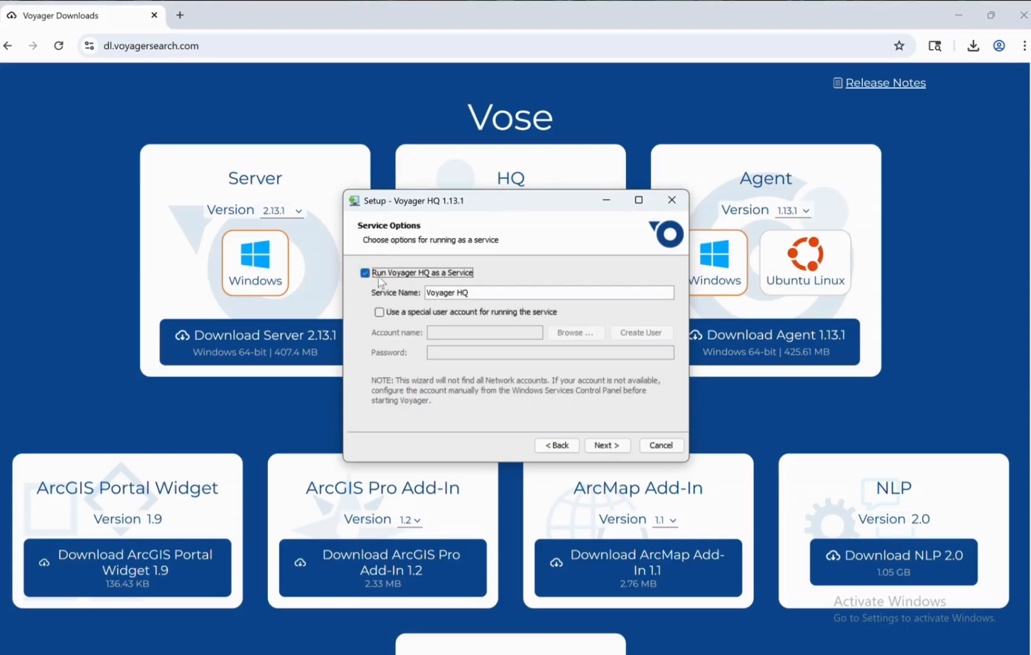
click(379, 313)
click(567, 336)
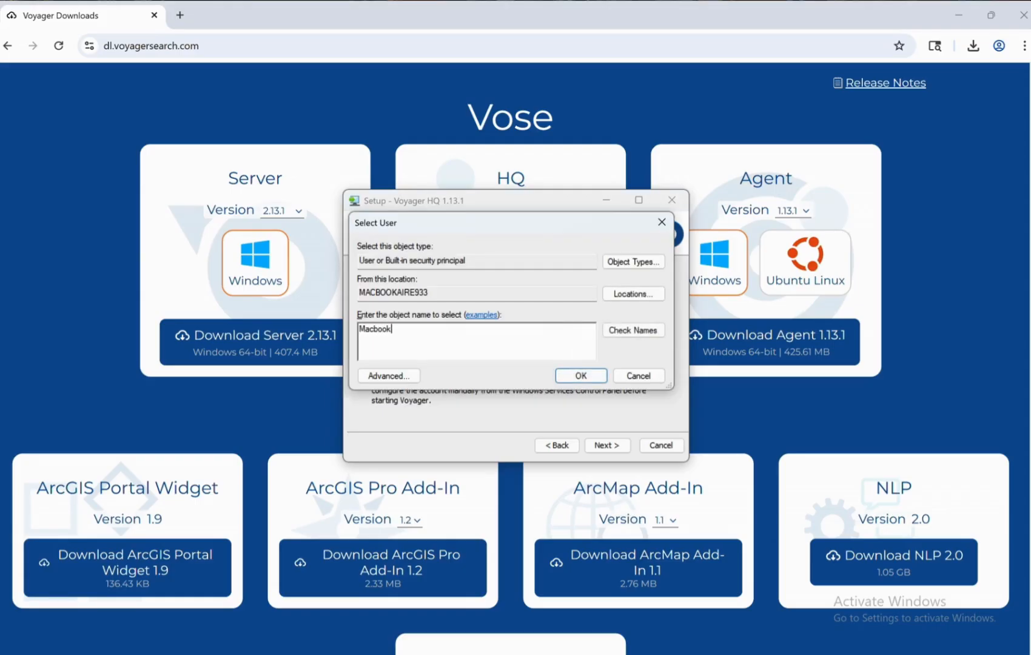
click(587, 375)
click(527, 353)
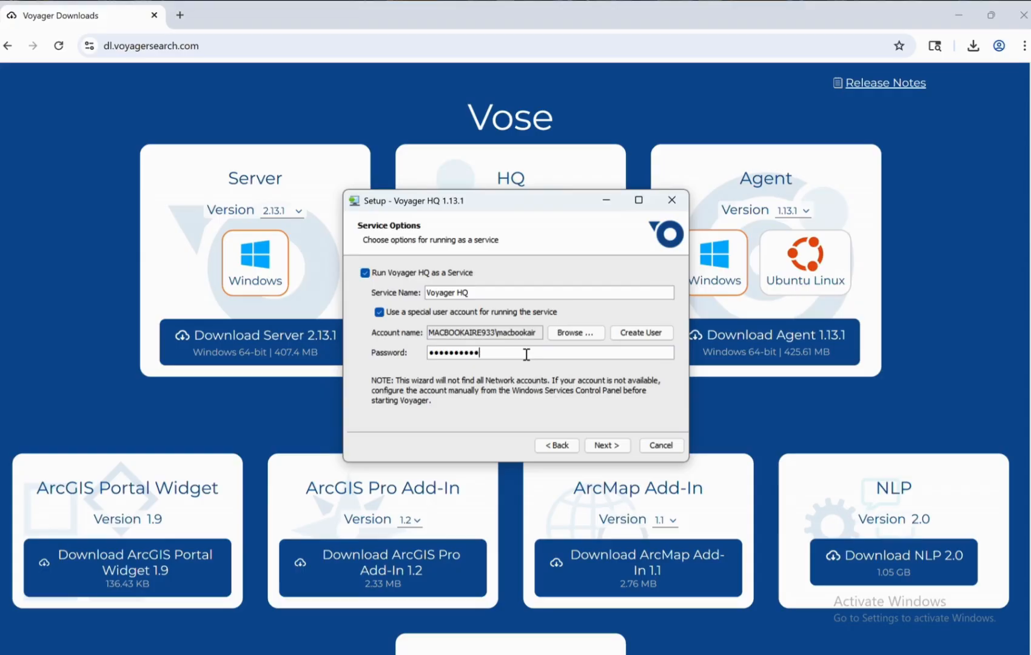
Install Voyager HQ and finish setup without launching it.
click(606, 445)
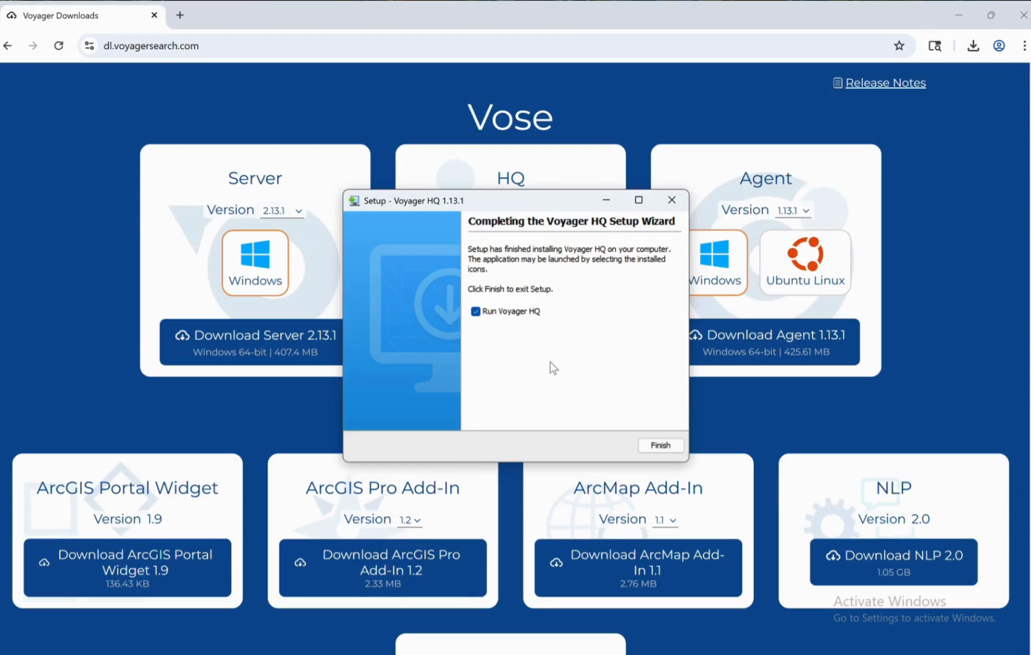
click(475, 311)
click(659, 445)
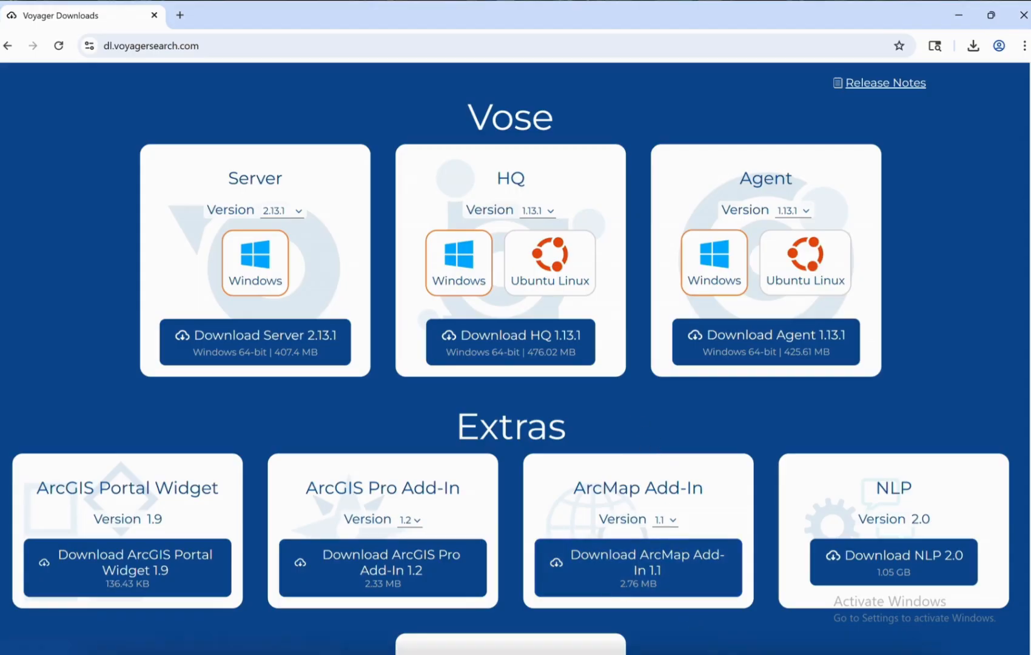
Start the Voyager HQ service in Windows Services, then minimize the Services window.
mouse_move(737, 632)
click(782, 649)
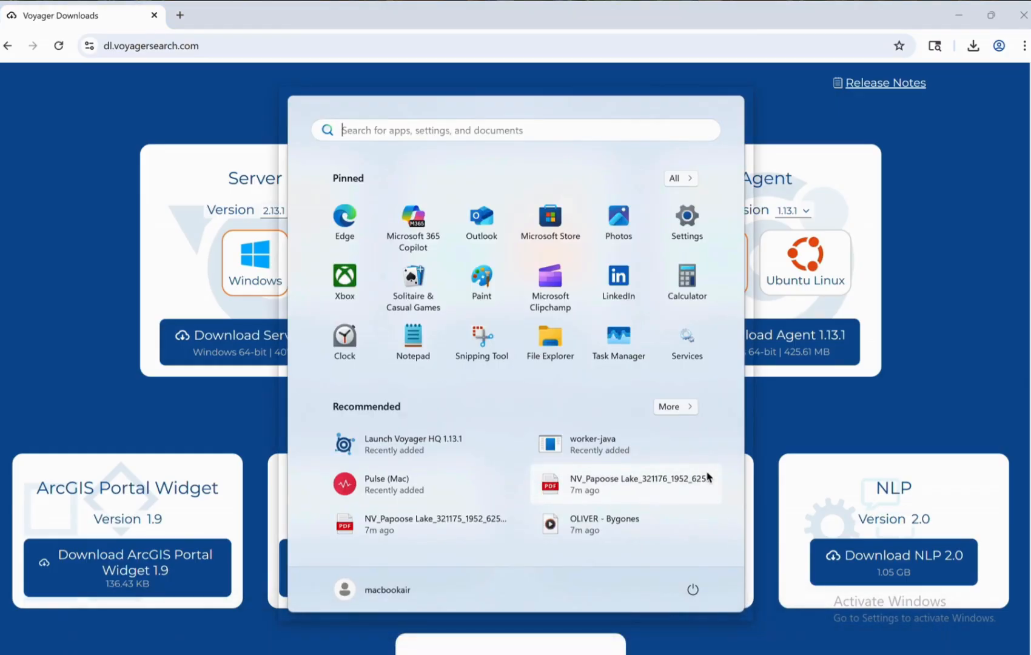
click(692, 345)
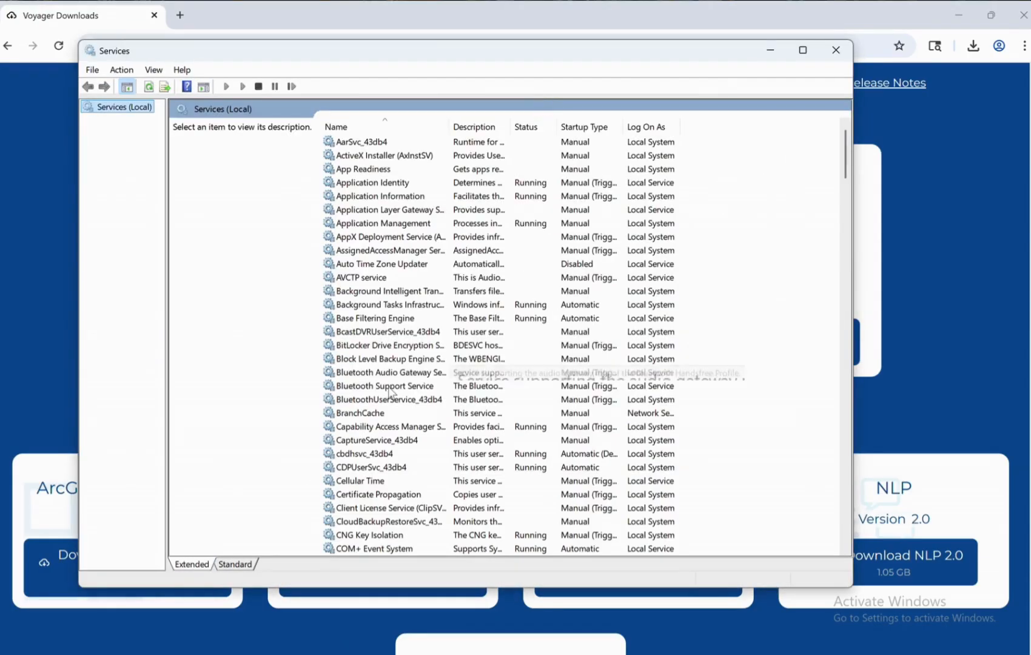
scroll(389, 393, down, 20)
scroll(389, 392, down, 20)
scroll(389, 393, up, 7)
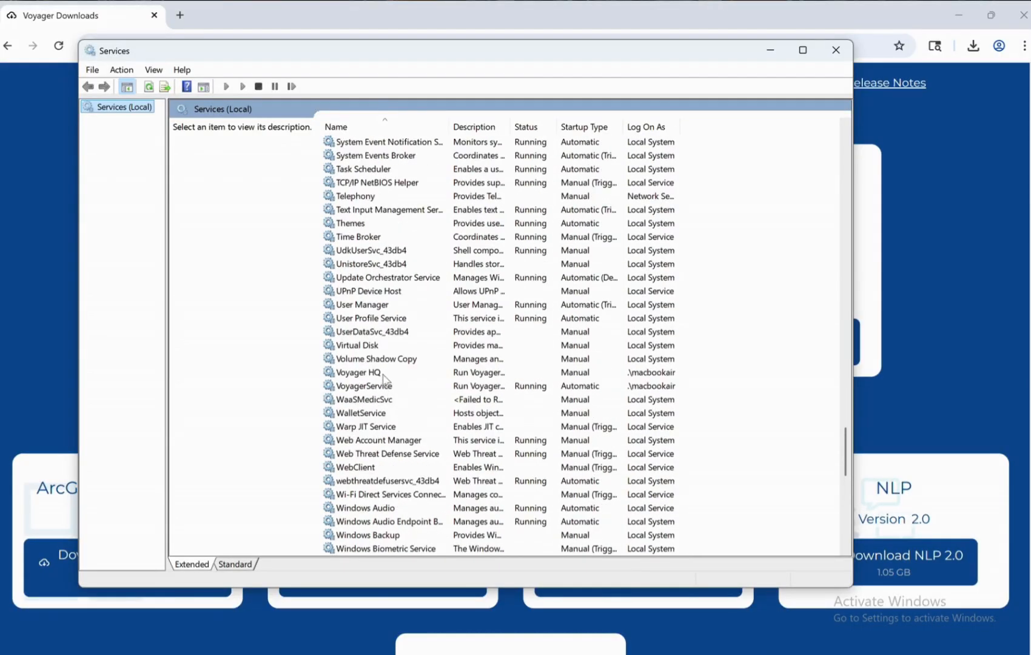
click(376, 374)
right_click(376, 373)
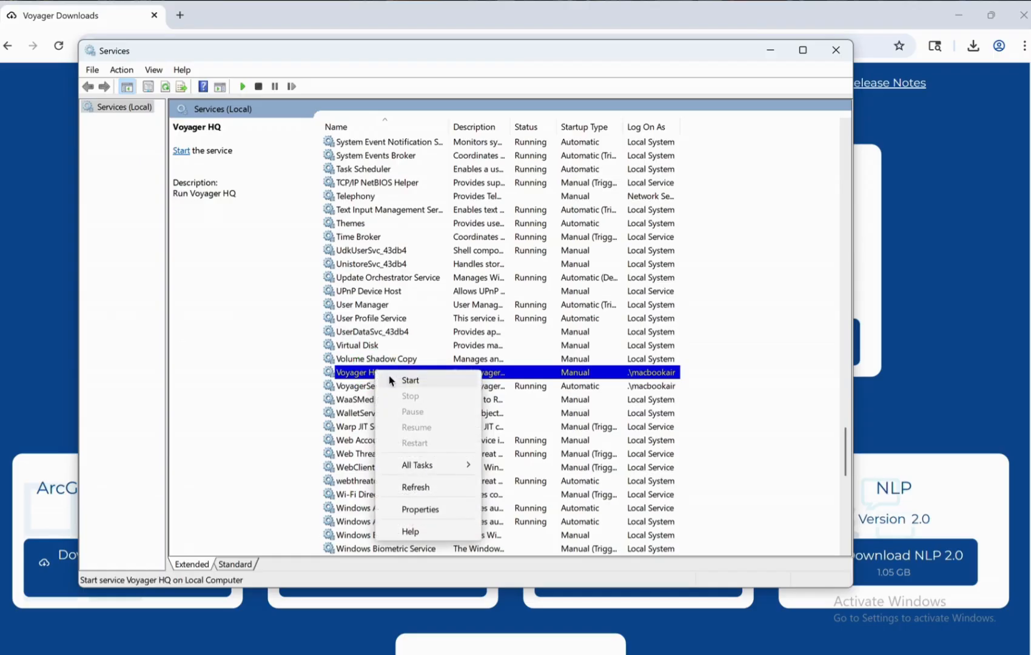
click(408, 380)
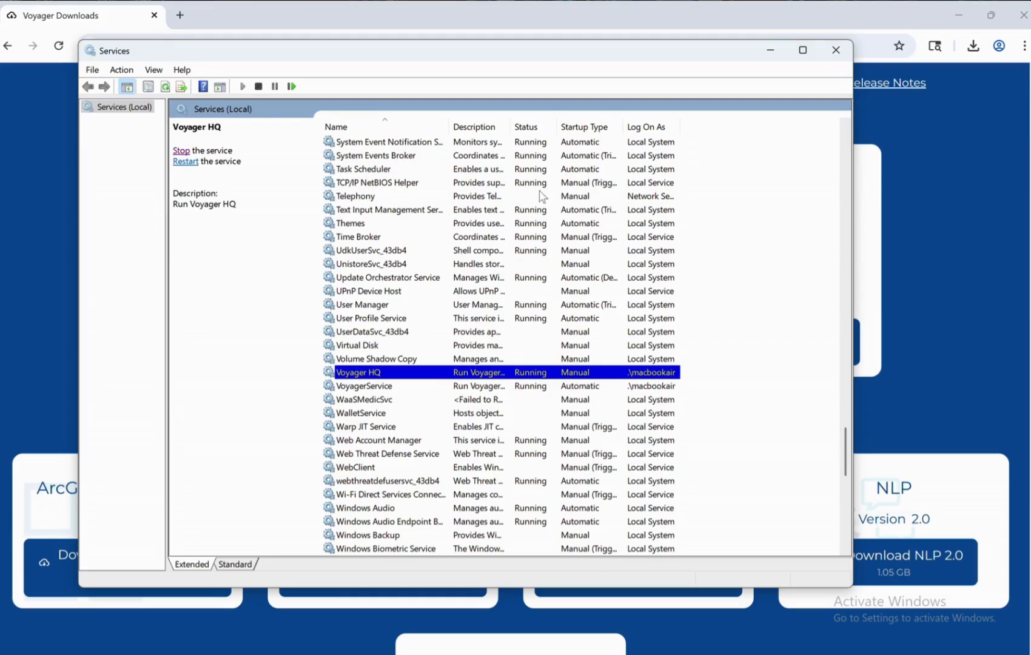
click(770, 50)
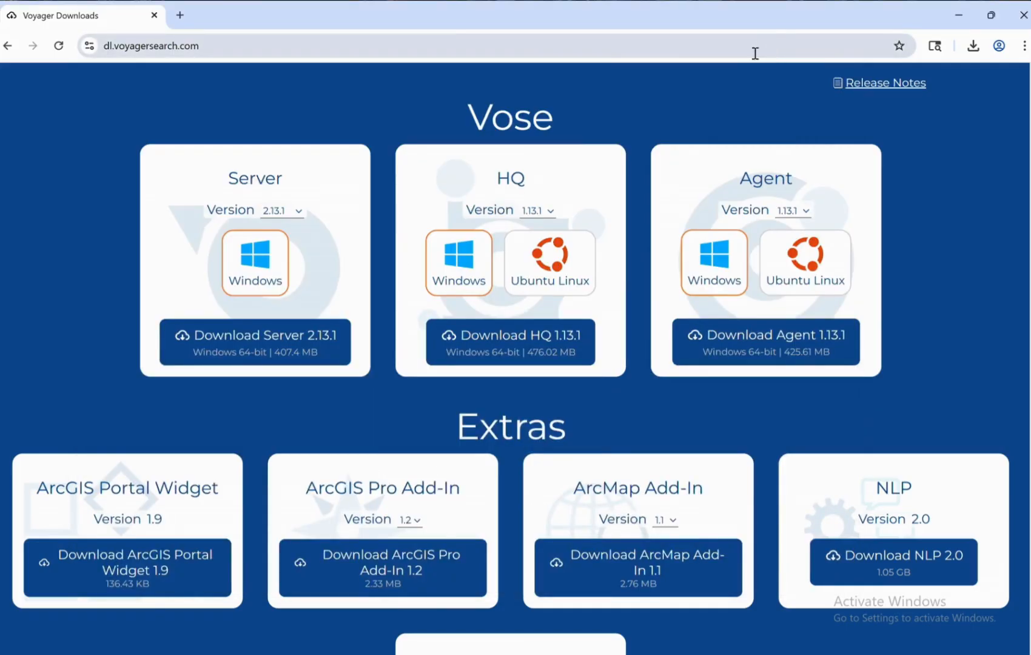
Load Voyager HQ at localhost:8000 in a new Chrome tab.
click(181, 15)
text(http)
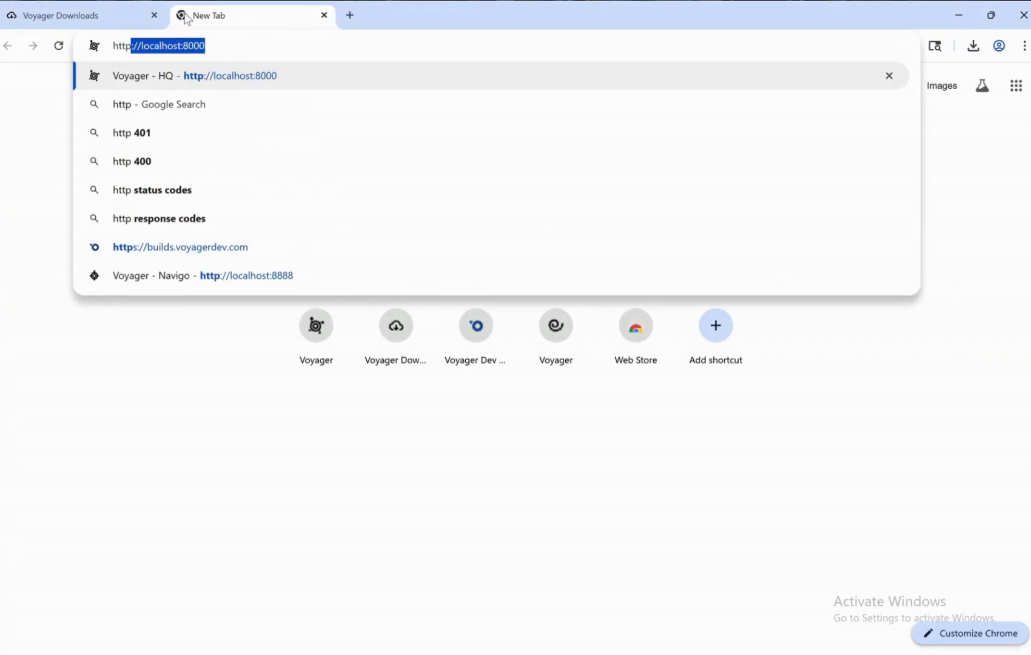
text(:)
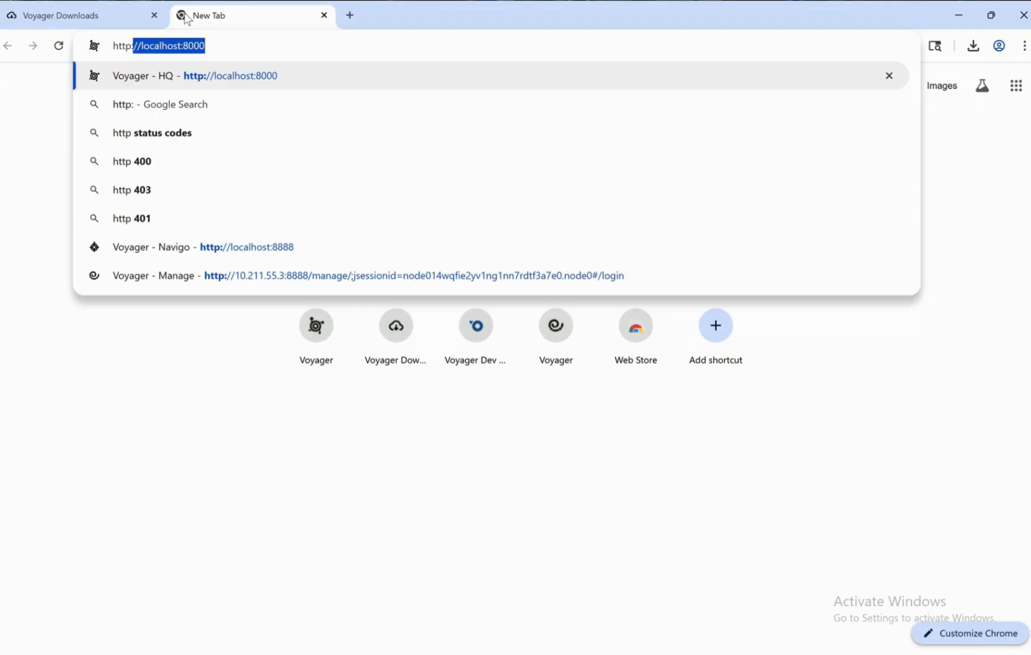
key(End)
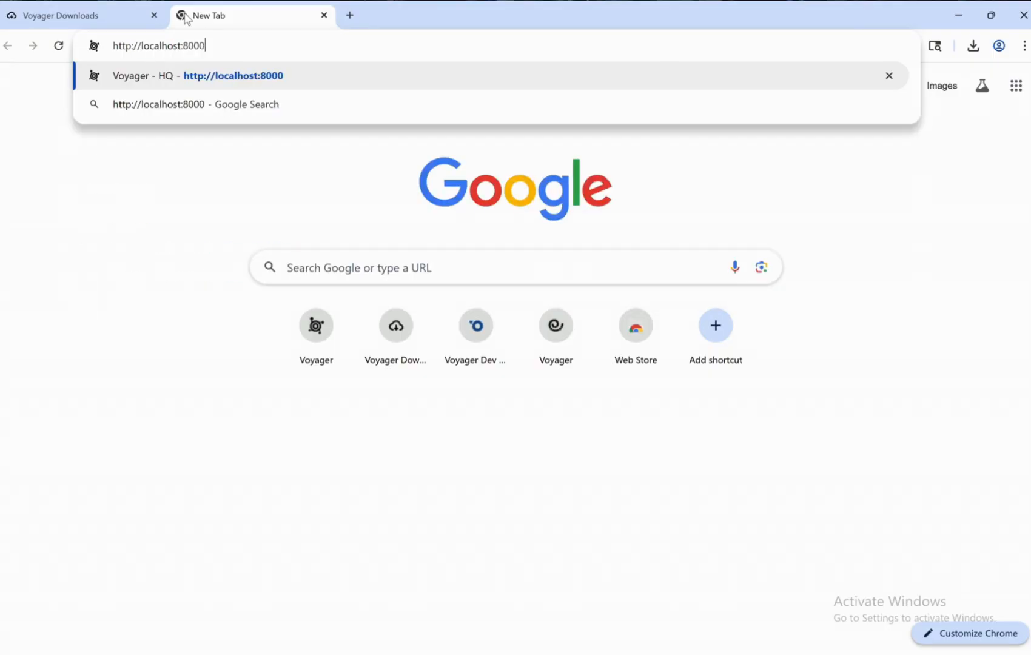
key(Return)
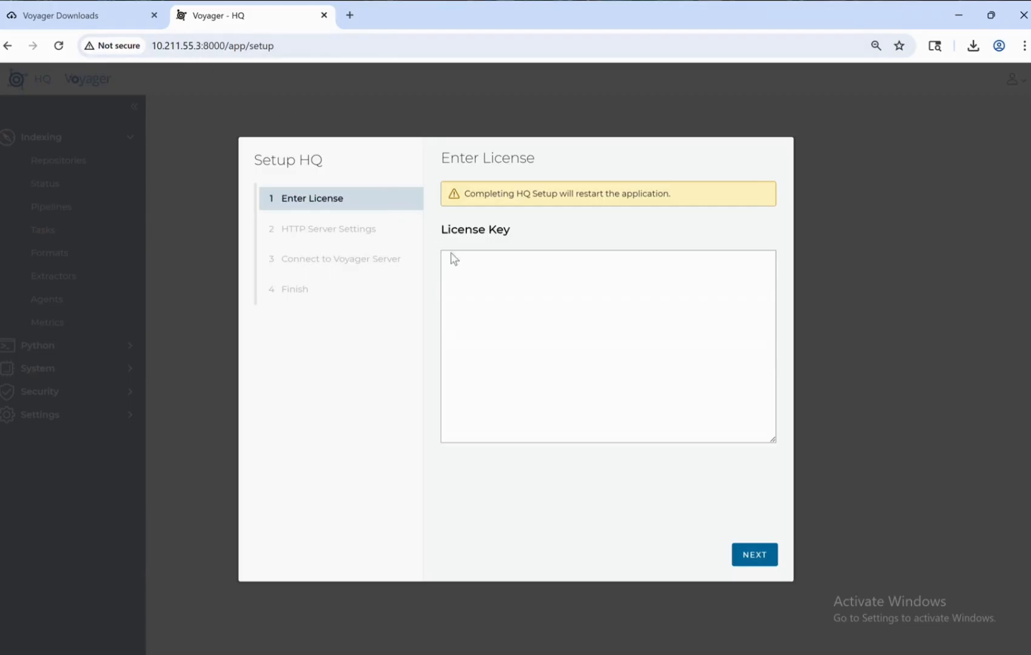
Paste the licence key without the trailing blank line and continue to HTTP Server Settings.
click(468, 265)
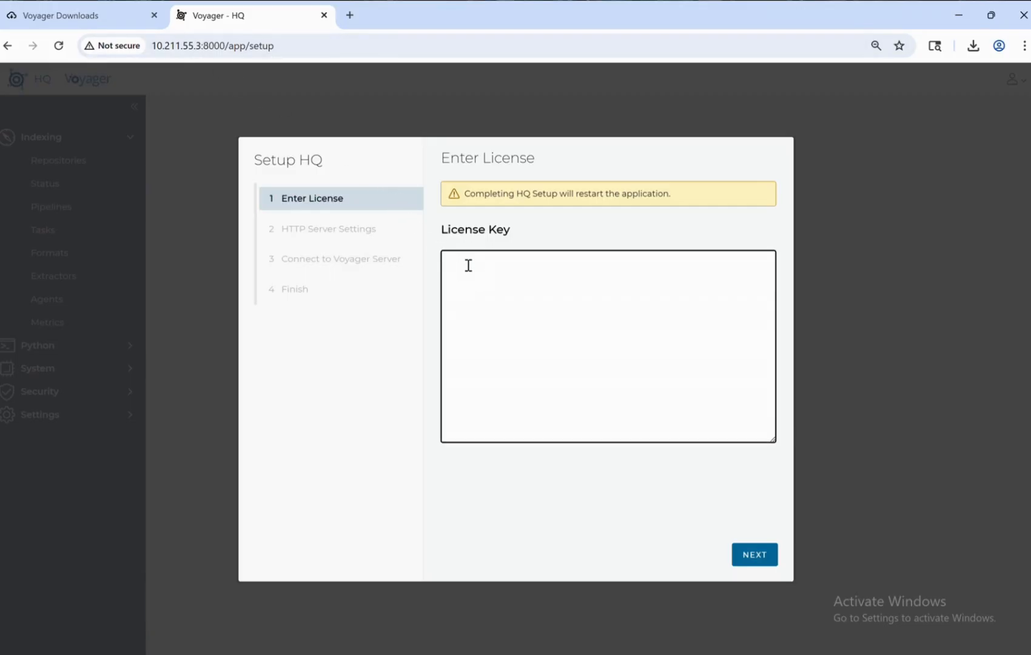
key(ctrl+v)
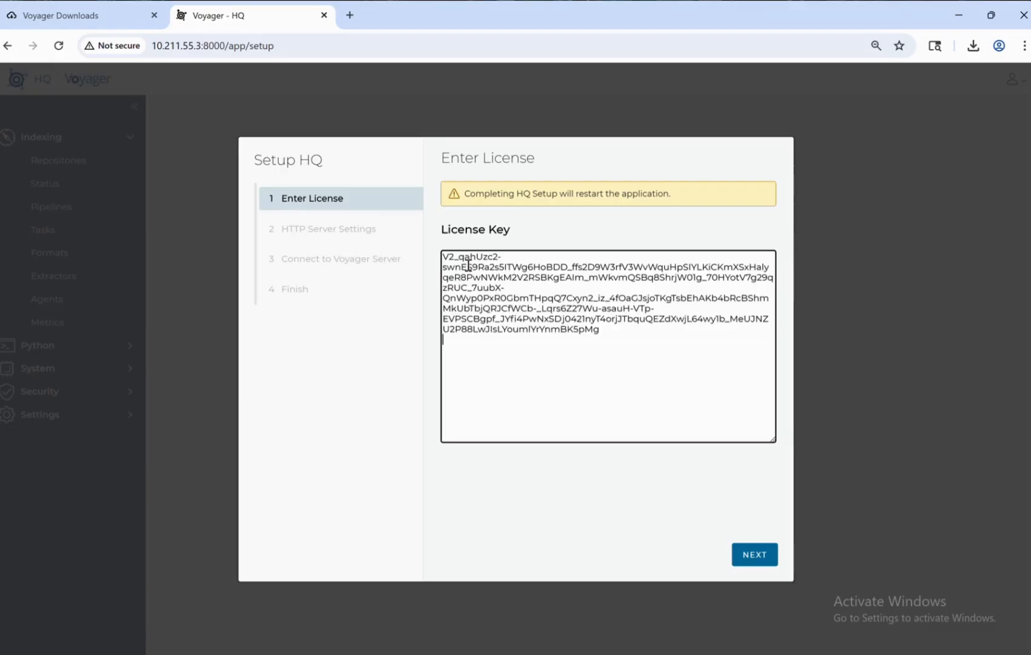
key(BackSpace)
click(754, 555)
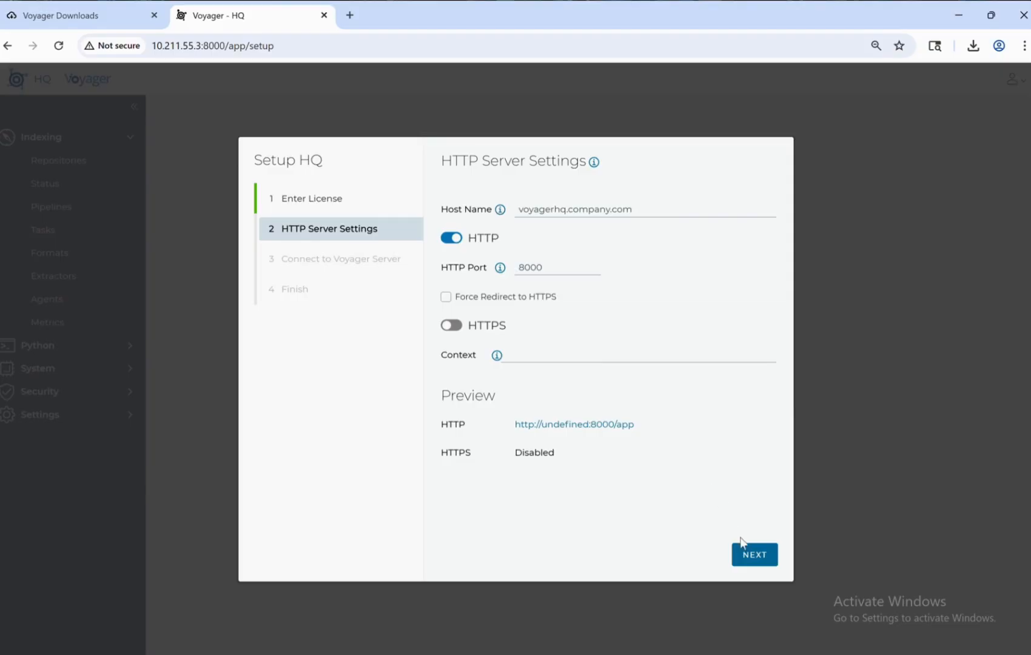
Keep default HTTP settings and connect to the localhost:8888 server with the administrator user name and password.
click(754, 555)
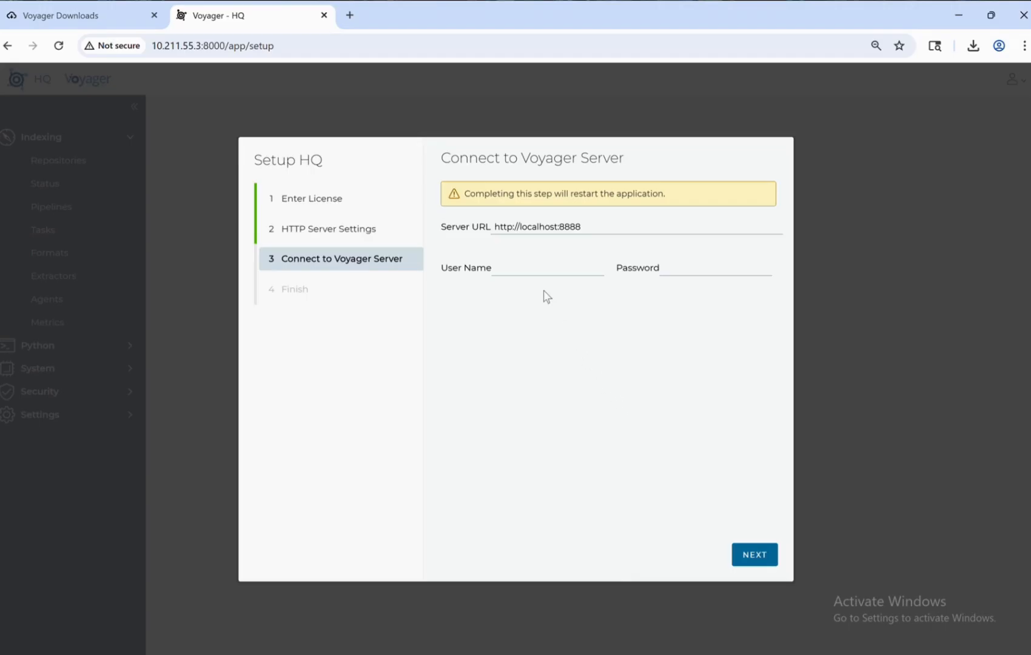
click(525, 268)
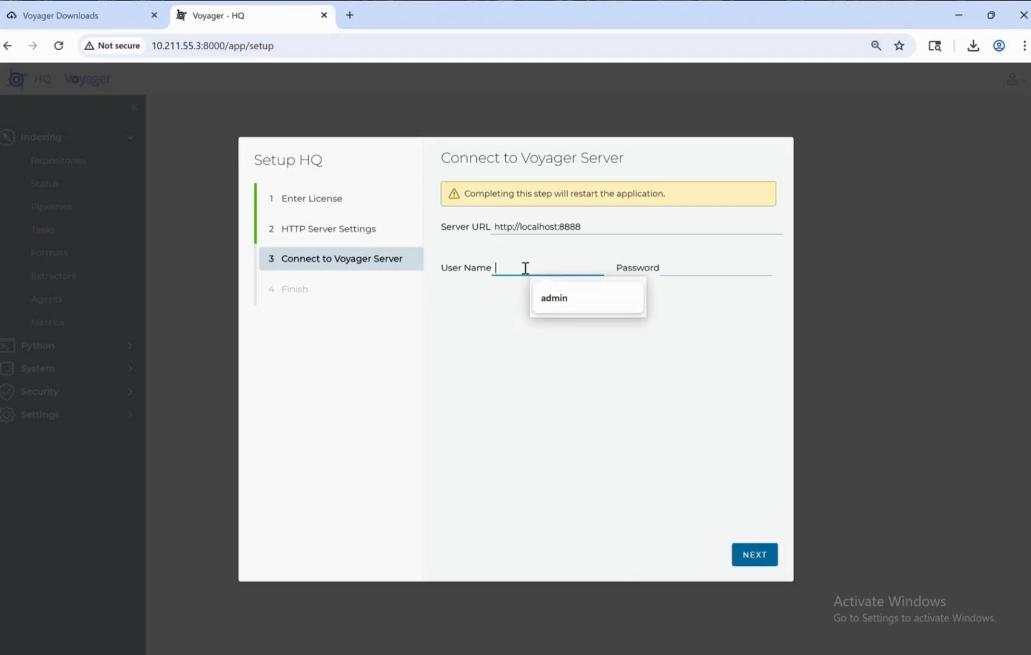
key(Tab)
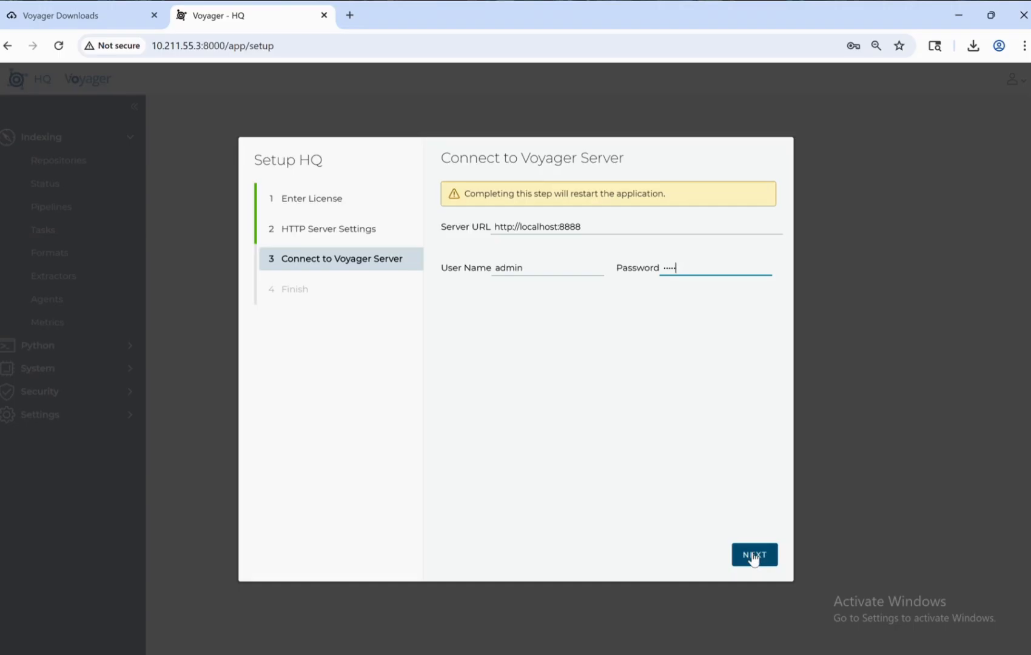
click(753, 557)
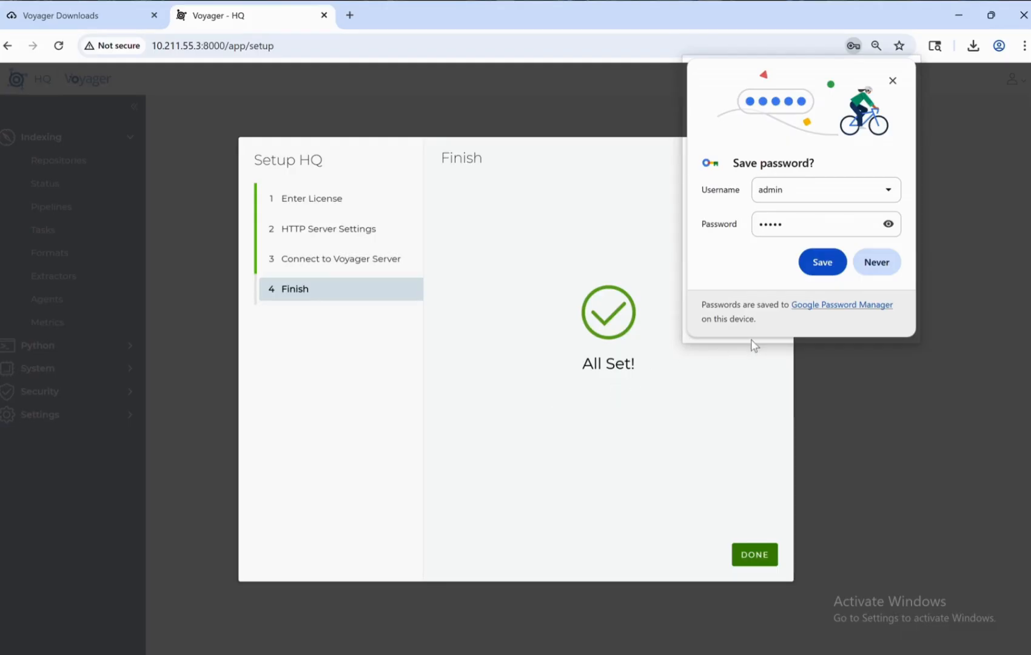
Save the login in Chrome and click DONE to open the Repositories page.
click(822, 265)
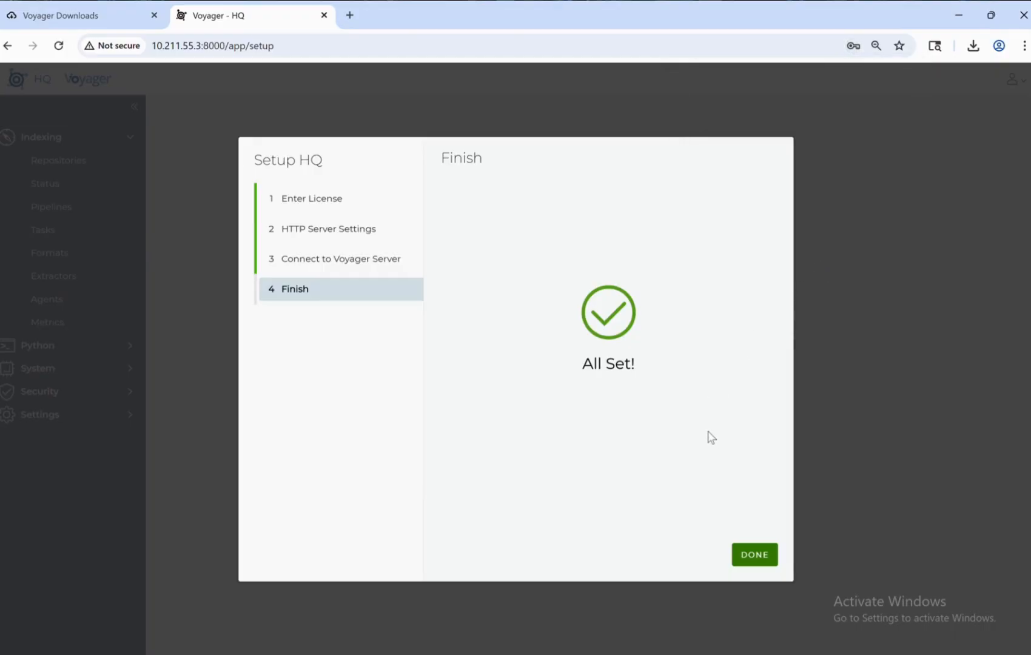
click(753, 562)
click(752, 561)
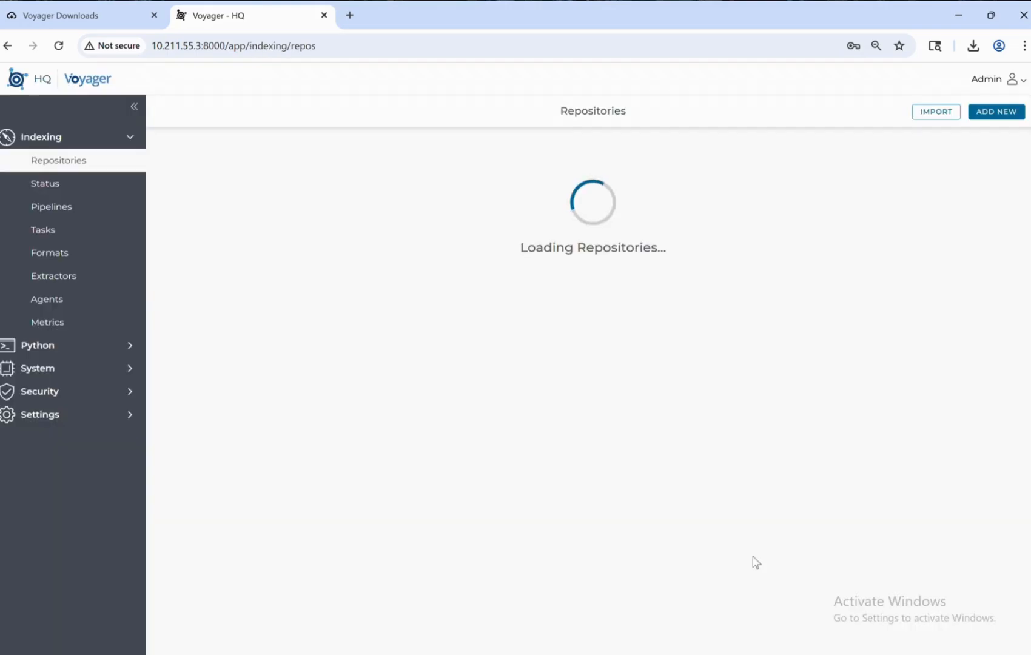